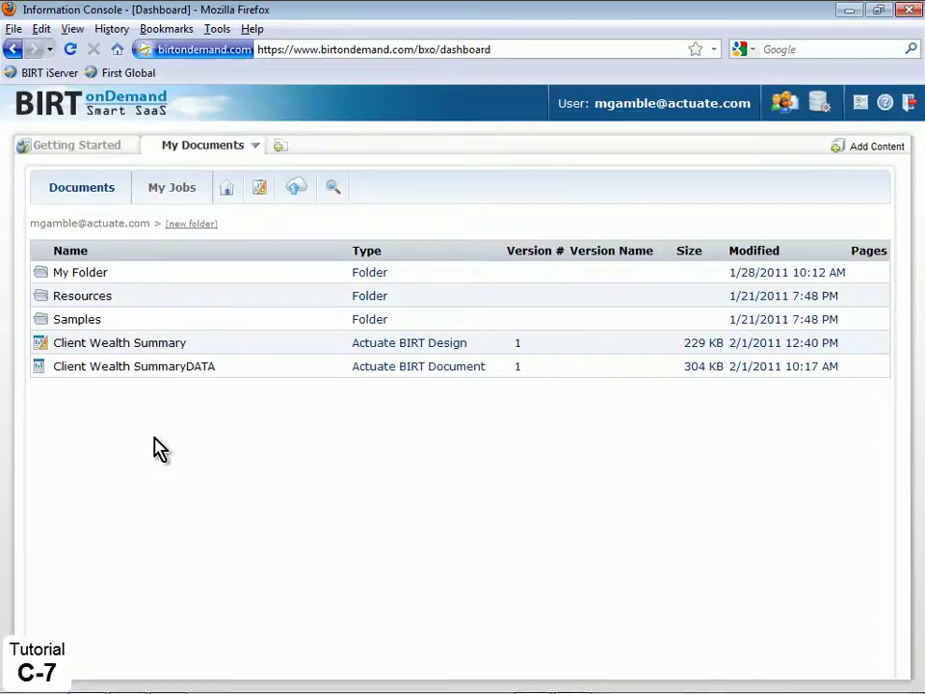
Open the My Portfolio design from the Samples folder and enable interactivity for the report
left_click(72, 323)
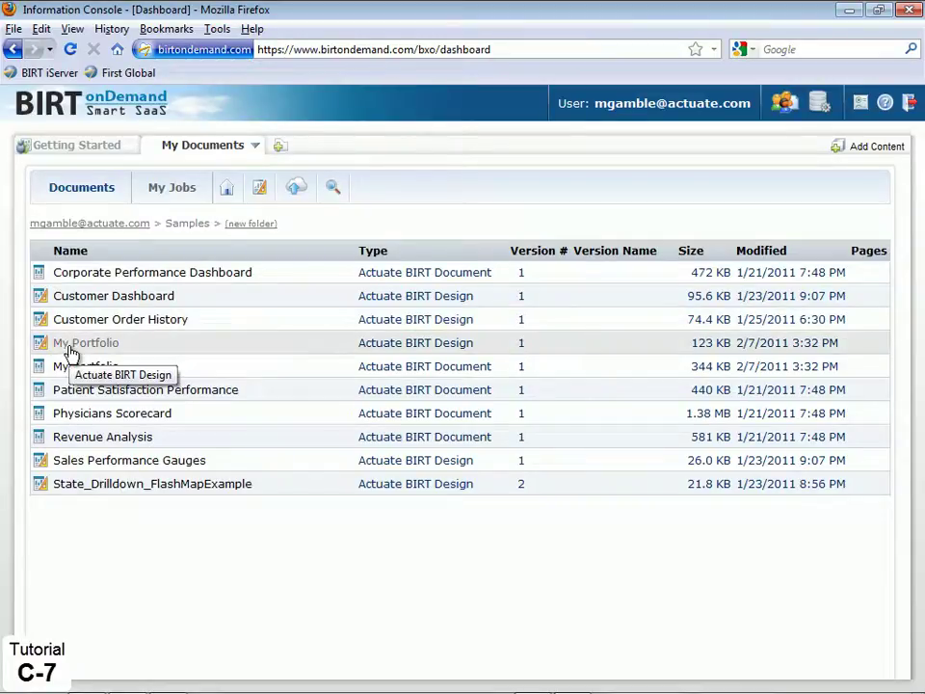
left_click(71, 349)
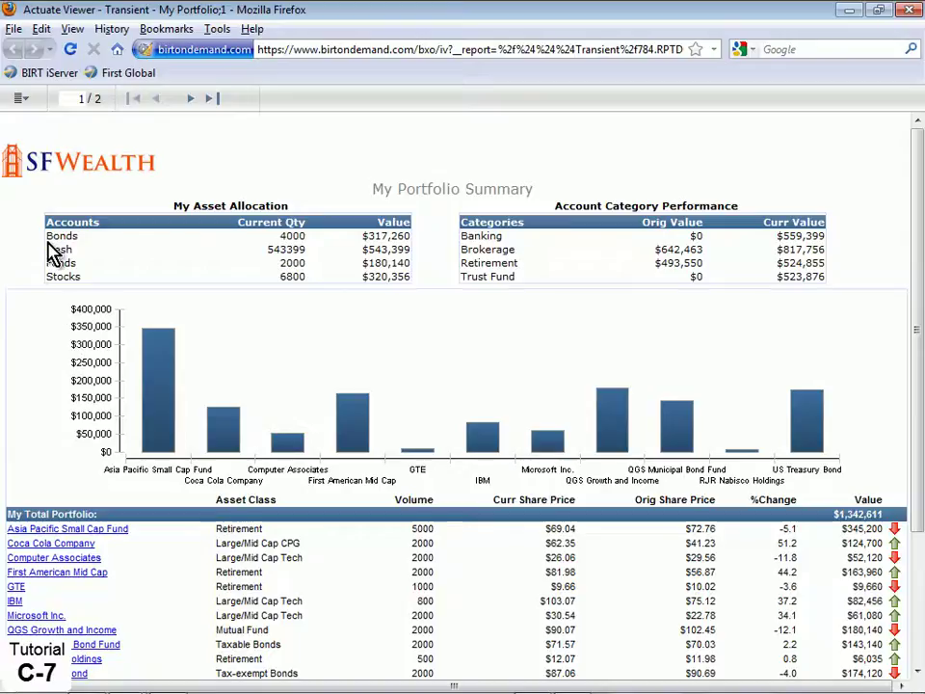
left_click(24, 102)
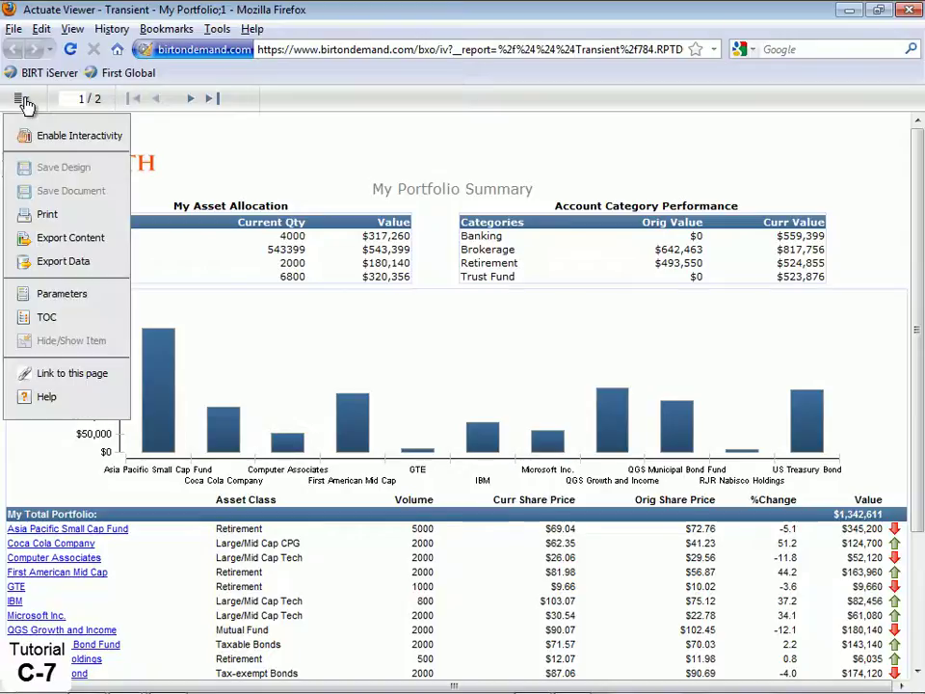
left_click(80, 136)
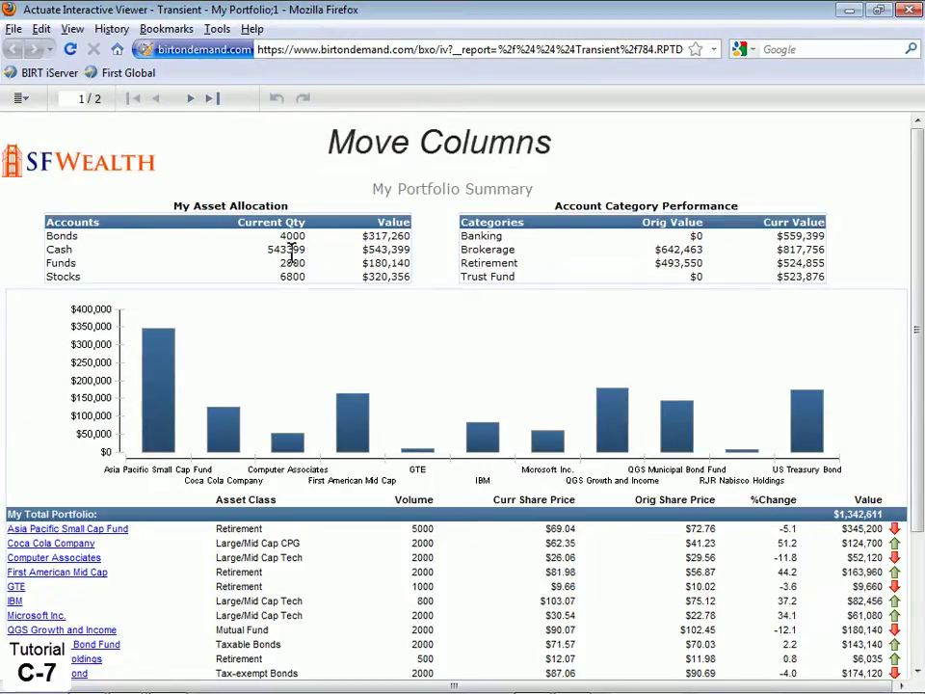
Move the Value column ahead of Current Qty in the My Asset Allocation table and sort it in descending order
left_click(339, 262)
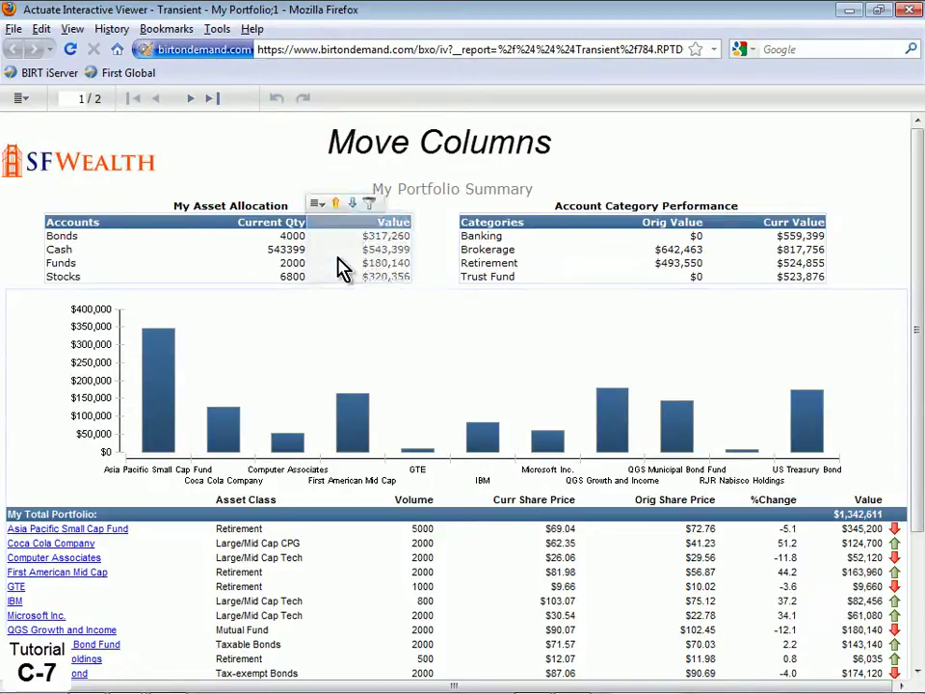
left_click_drag(339, 266, 234, 266)
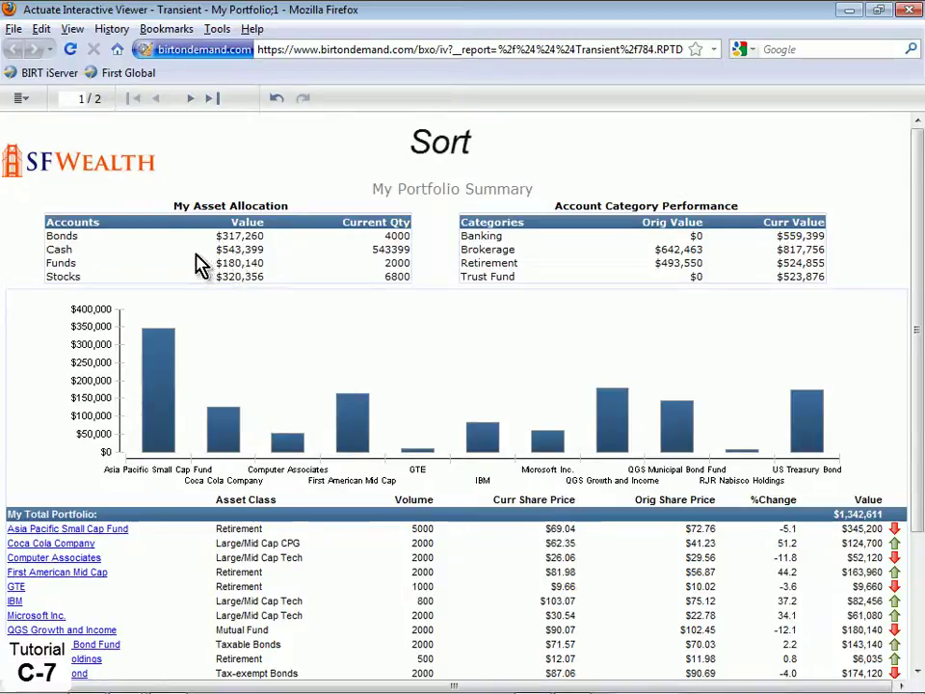
left_click(196, 266)
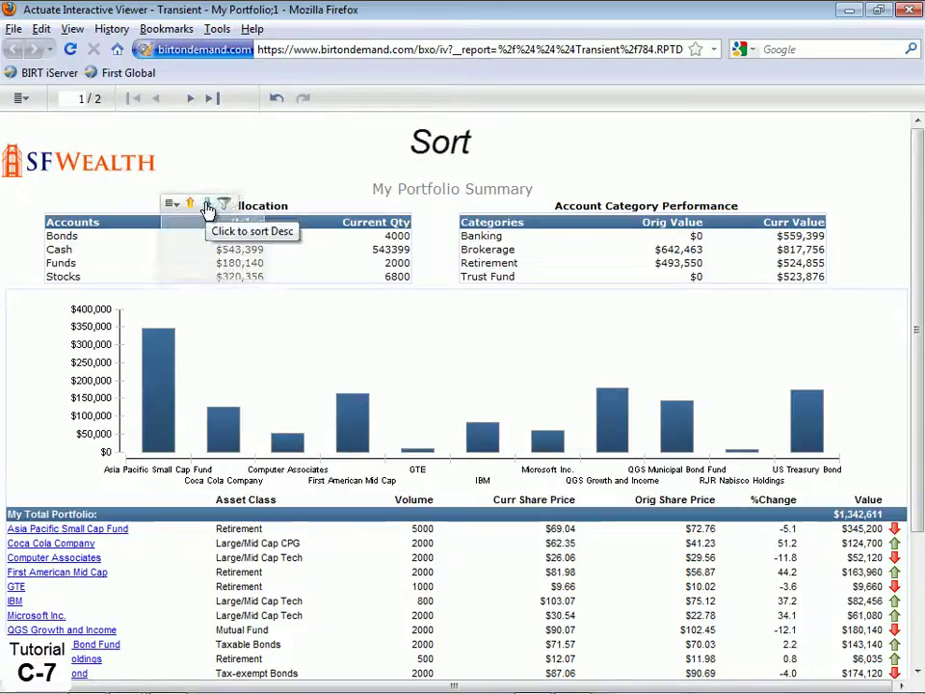
left_click(208, 206)
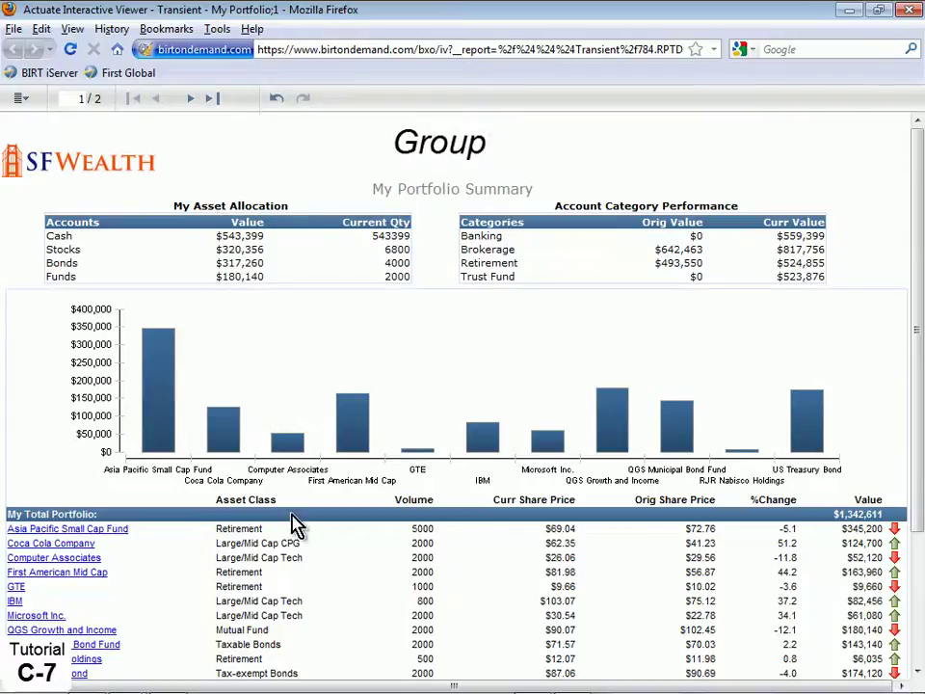
Group the portfolio holdings table by Asset Class, and undo the grouping
left_click(328, 567)
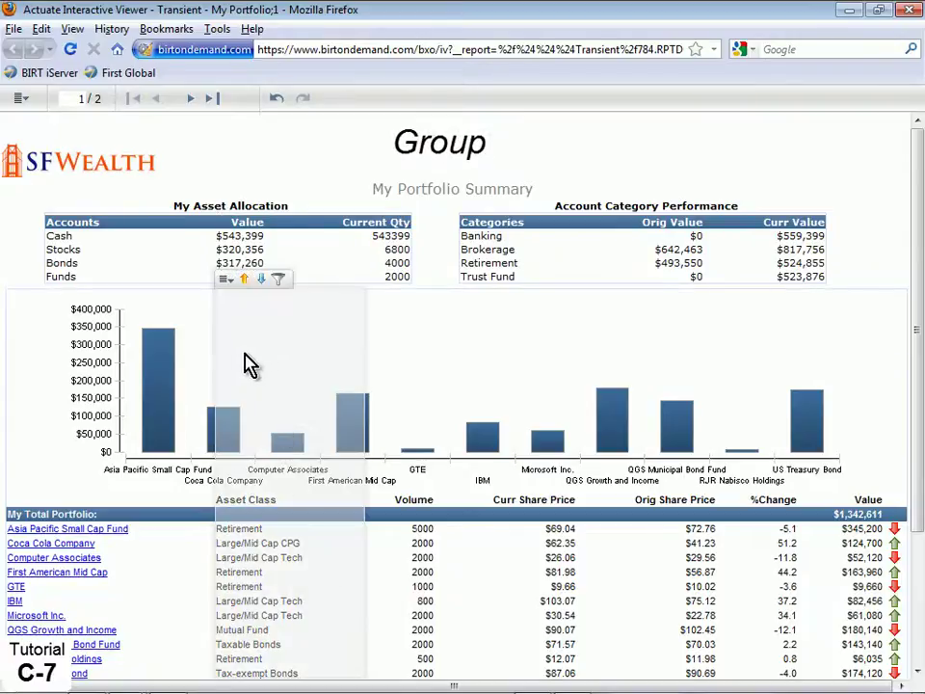
left_click(226, 282)
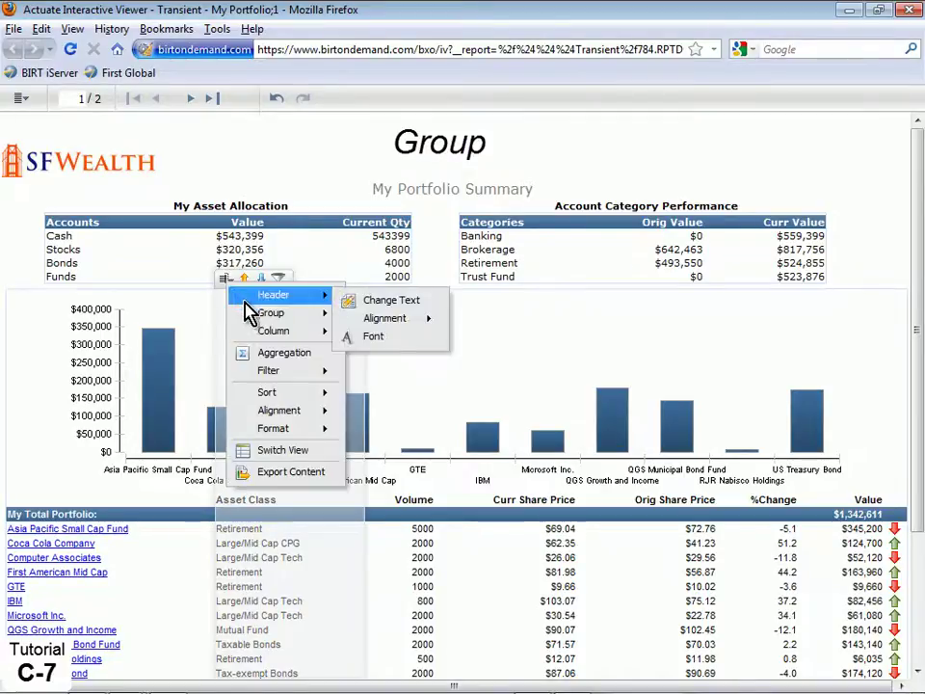
mouse_move(265, 318)
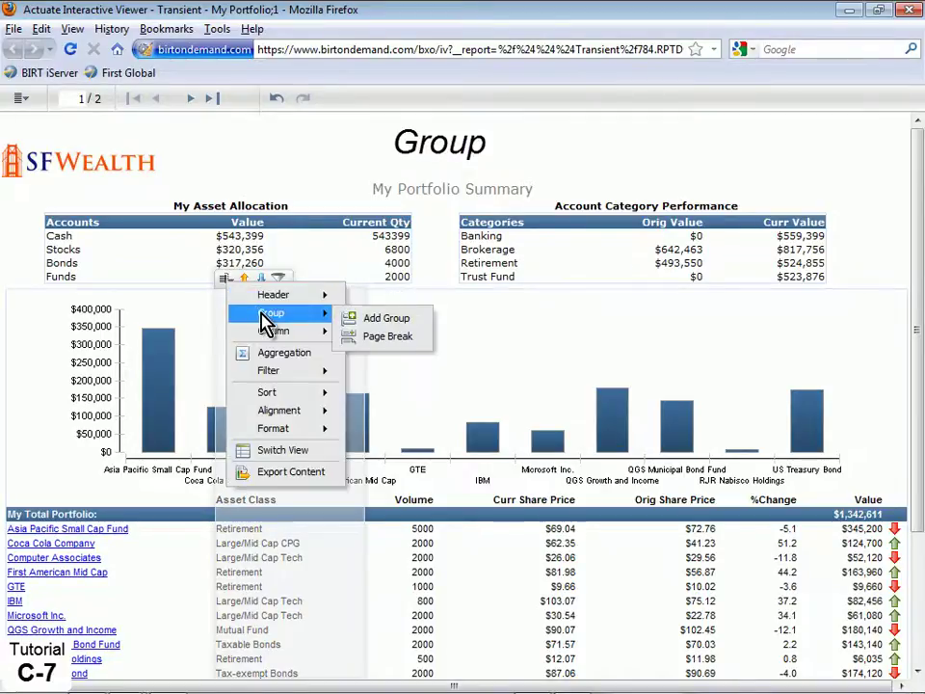
left_click(381, 319)
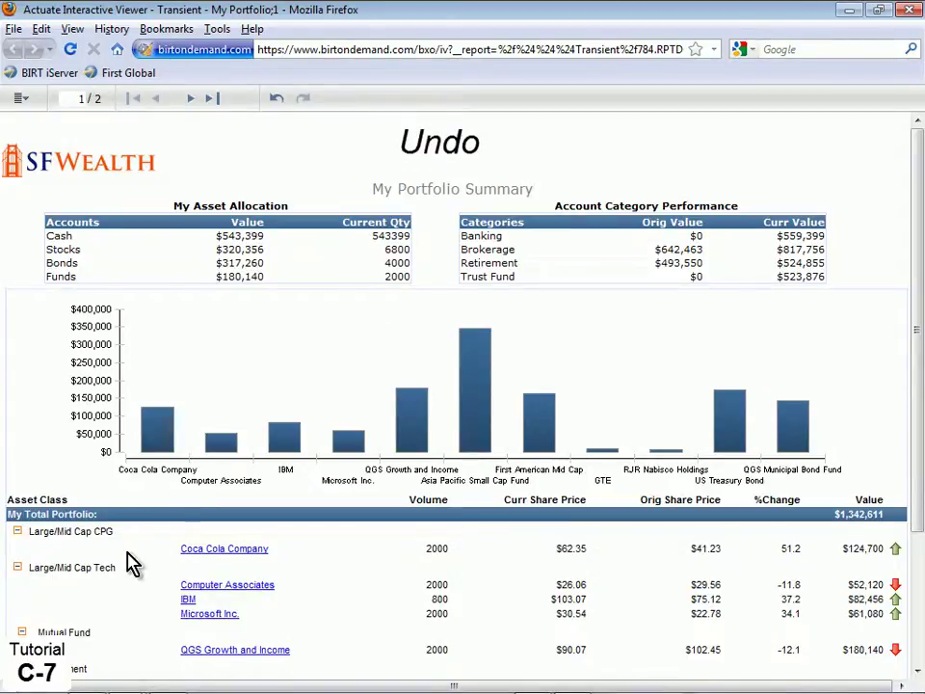
left_click(276, 102)
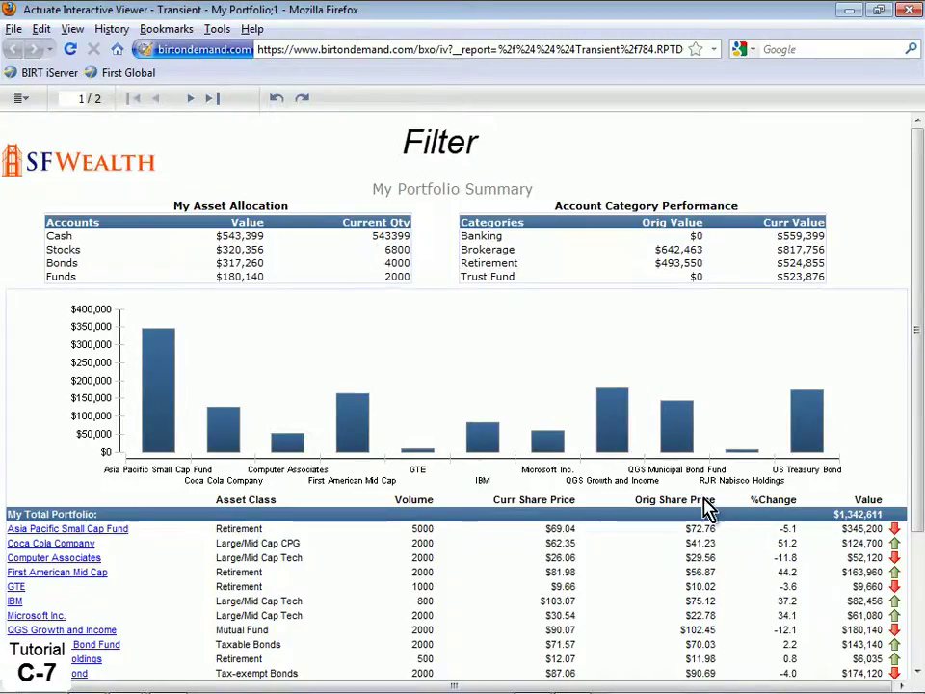
Filter the portfolio holdings table to the Top N 5 entries by the Value column
left_click(848, 579)
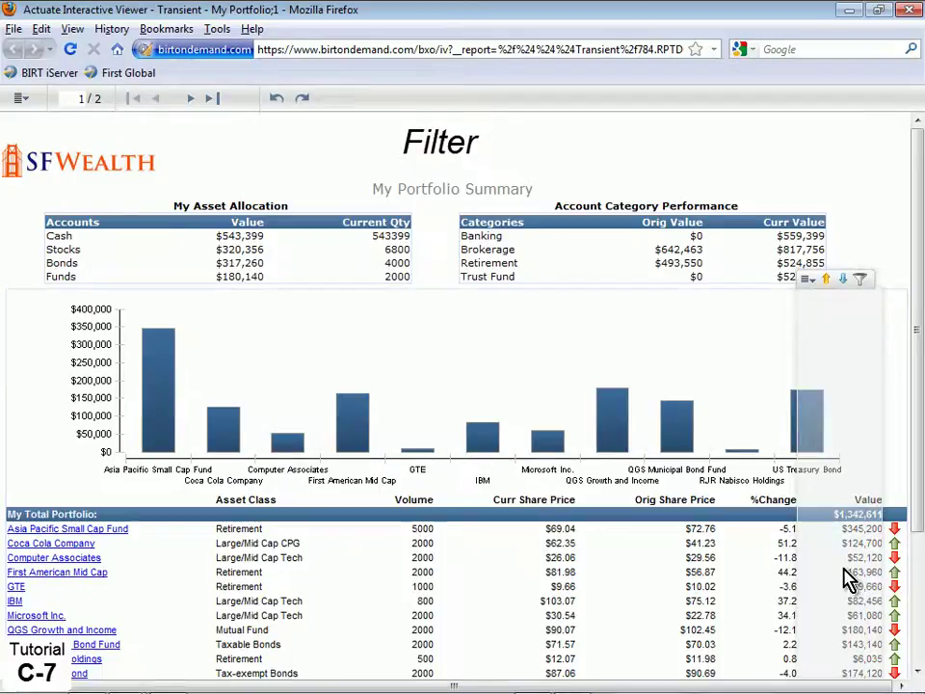
left_click(809, 282)
mouse_move(770, 374)
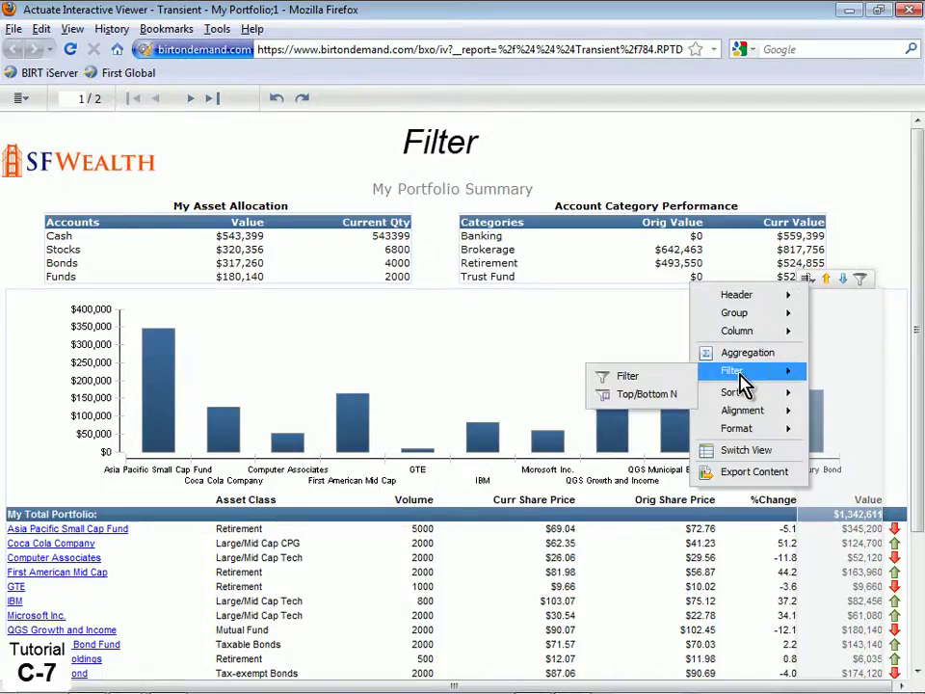
left_click(666, 394)
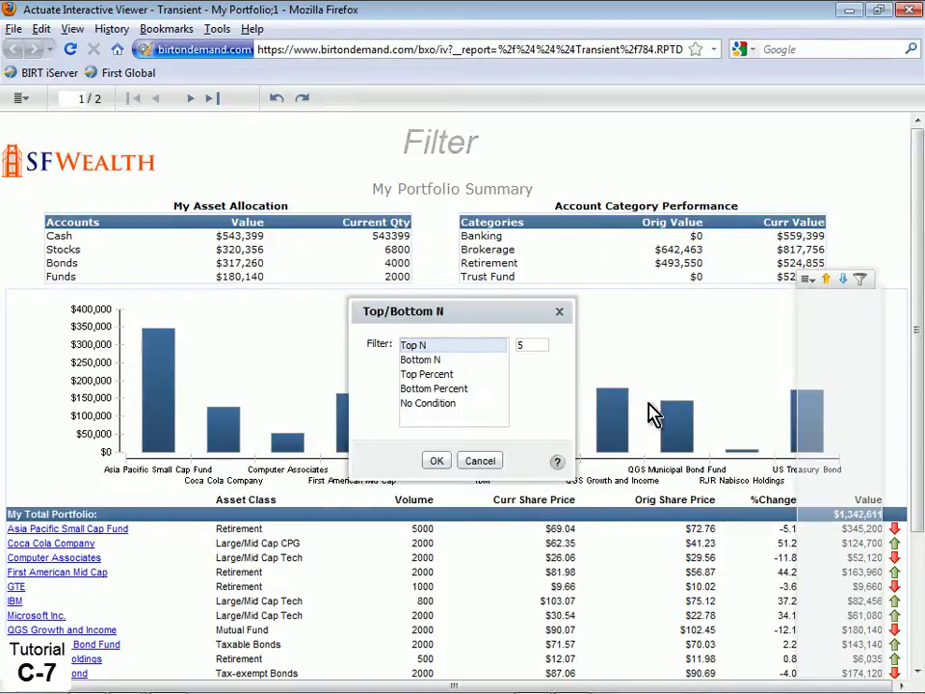
left_click(439, 462)
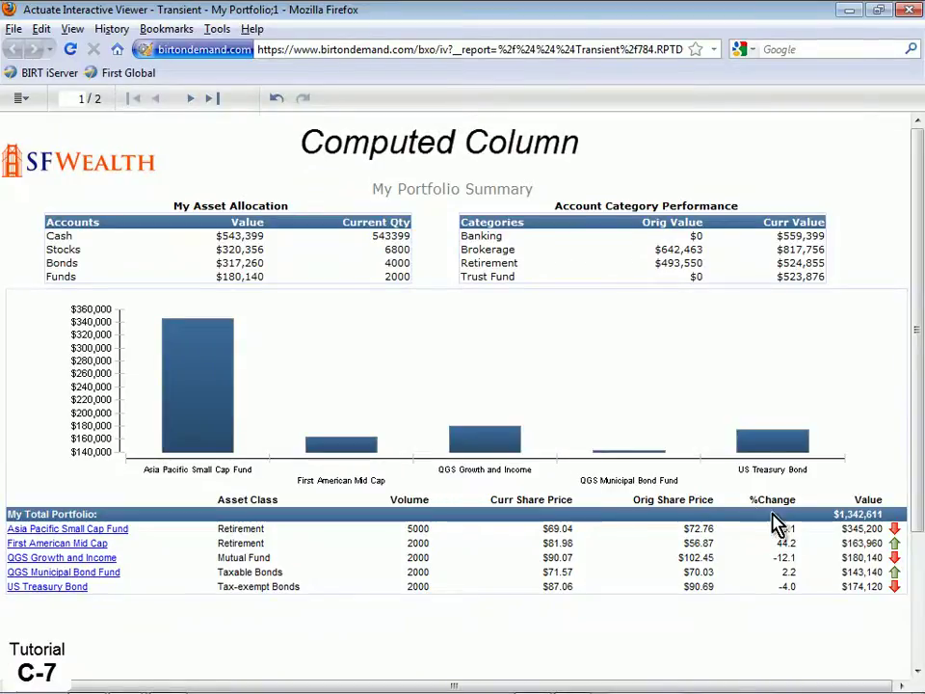
Add a computed column labelled Commission after the holdings table's Value column, using the expression [Current Value]*1.5%
left_click(819, 549)
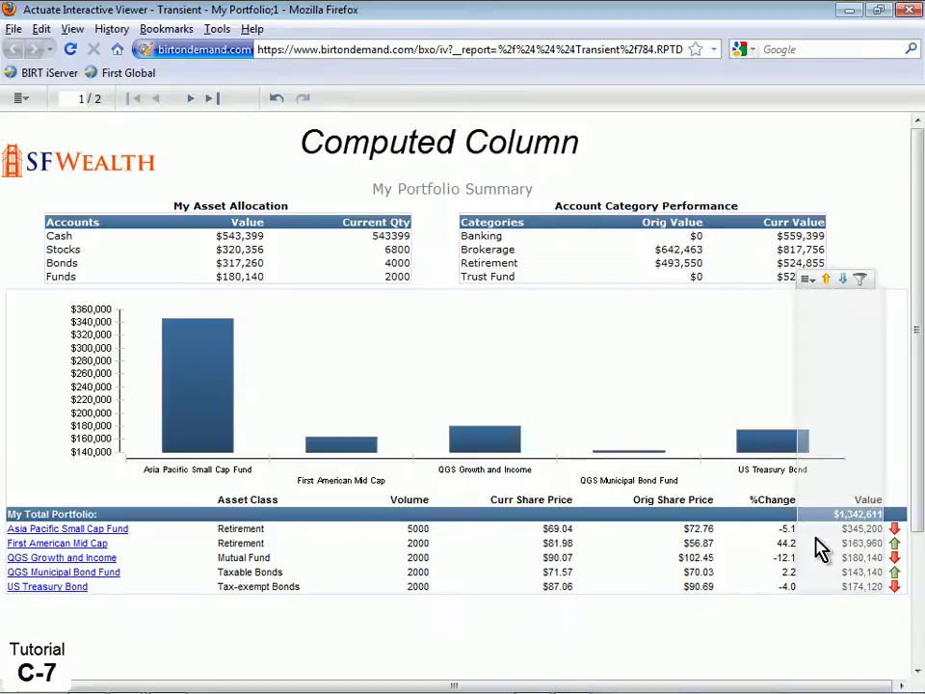
left_click(808, 280)
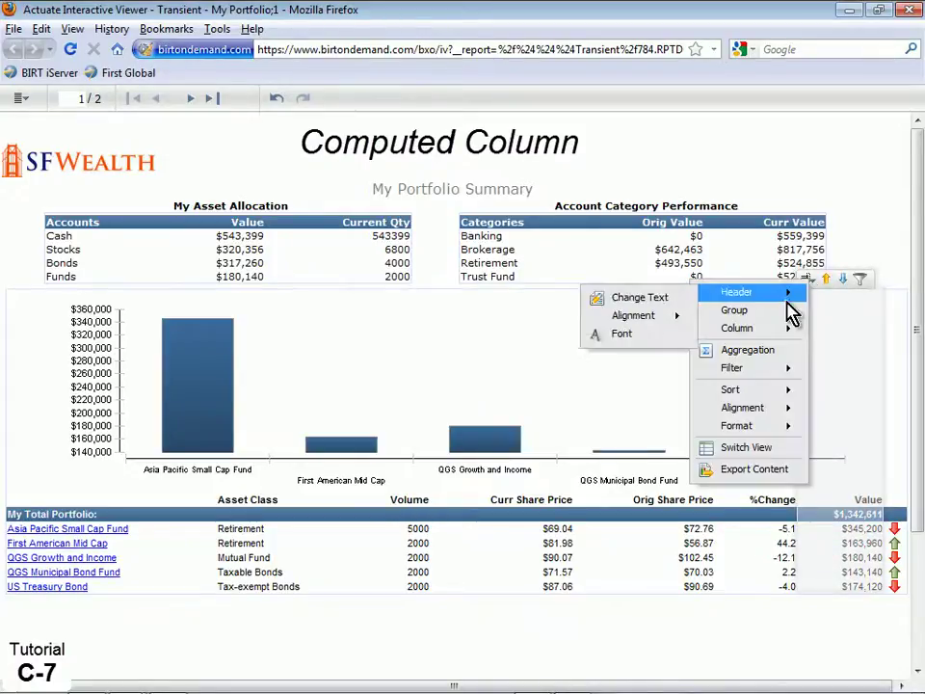
mouse_move(740, 327)
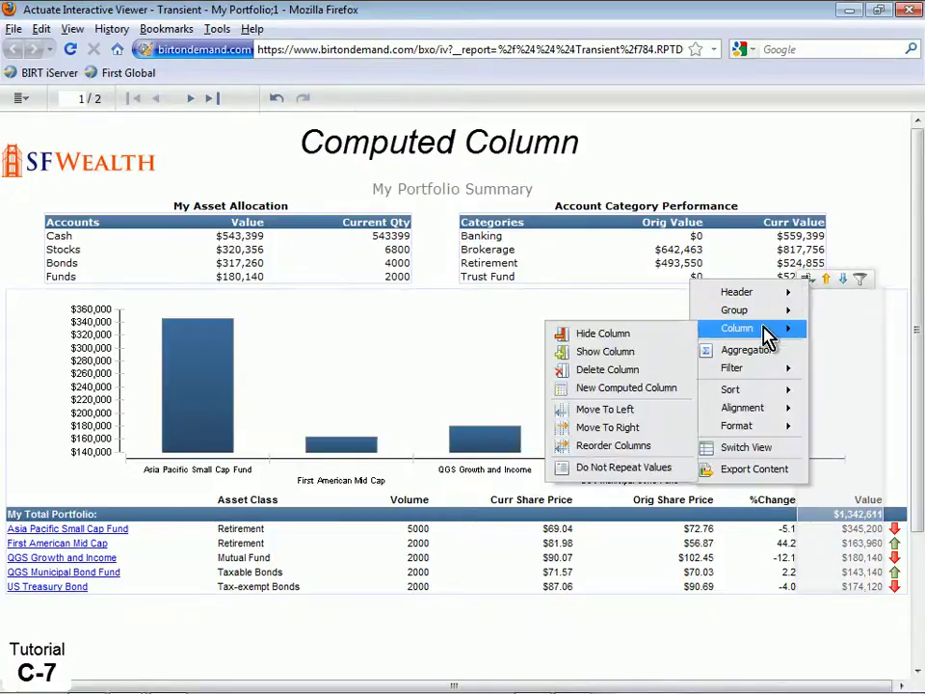
left_click(624, 388)
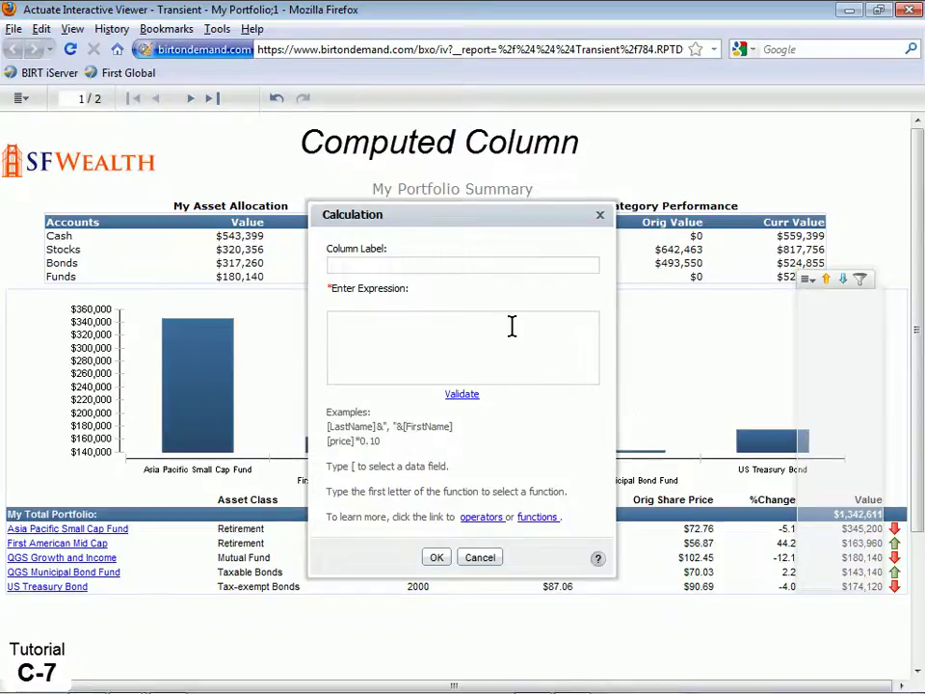
left_click(445, 267)
type("Commission")
left_click(411, 326)
type("[")
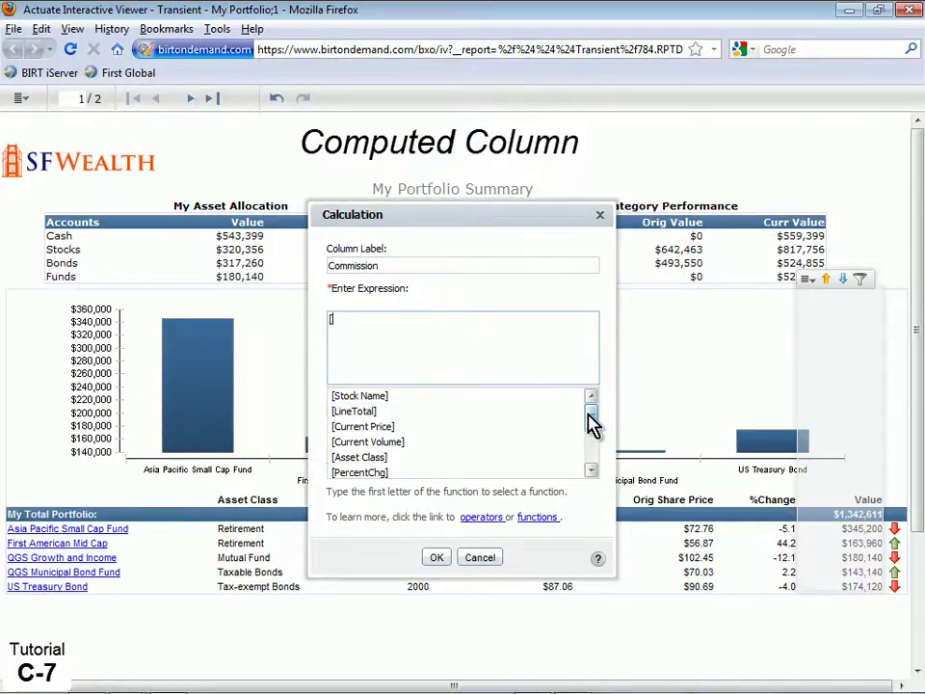
left_click_drag(593, 423, 596, 463)
left_click(518, 463)
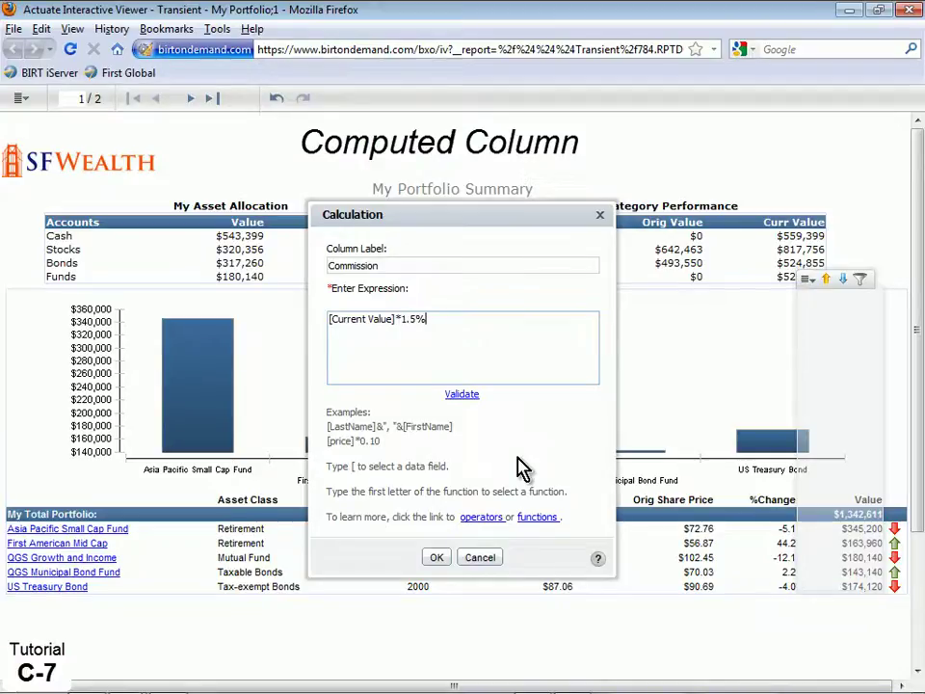
left_click(434, 559)
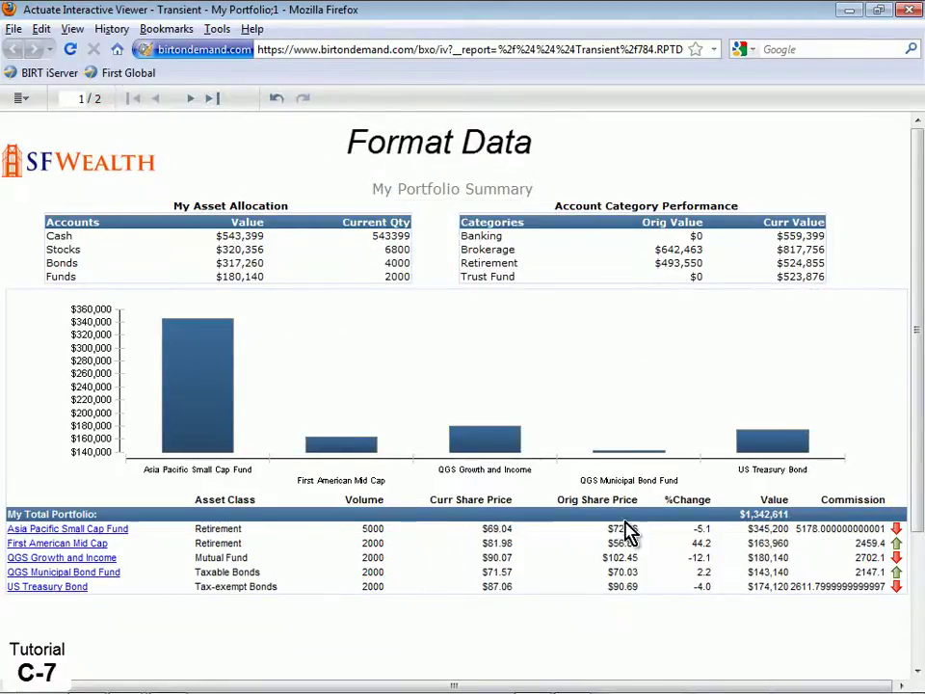
Format the Commission column as Currency with the $ symbol before the number and 0 decimal places
left_click(822, 552)
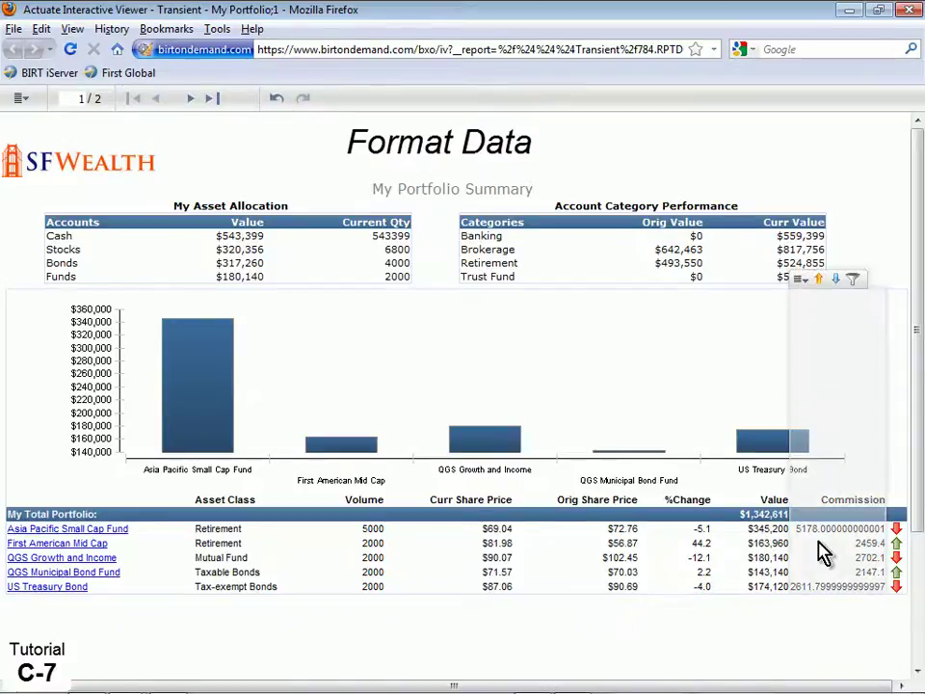
left_click(800, 279)
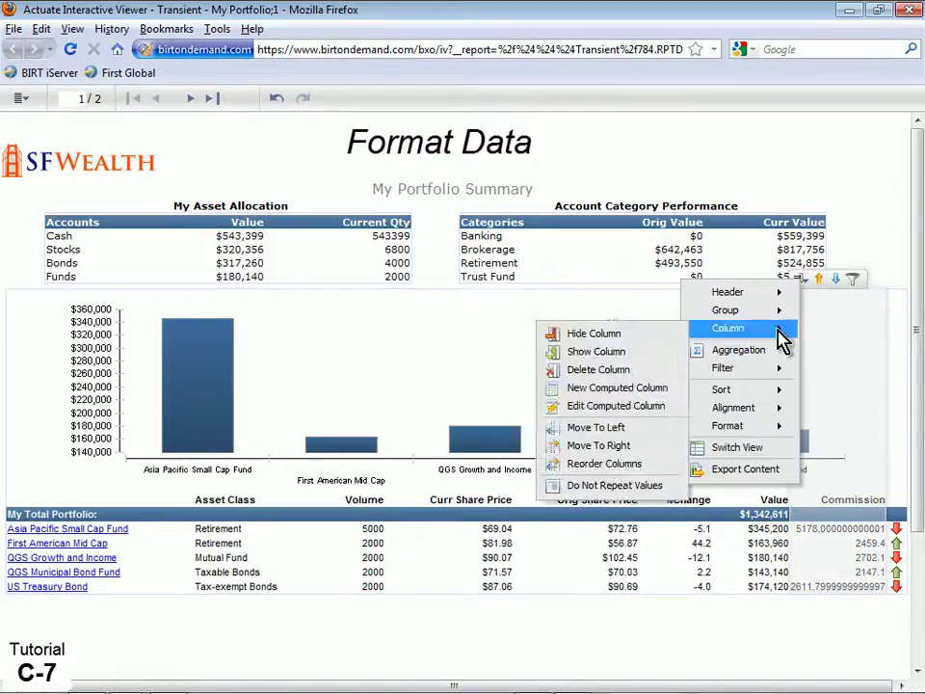
mouse_move(761, 433)
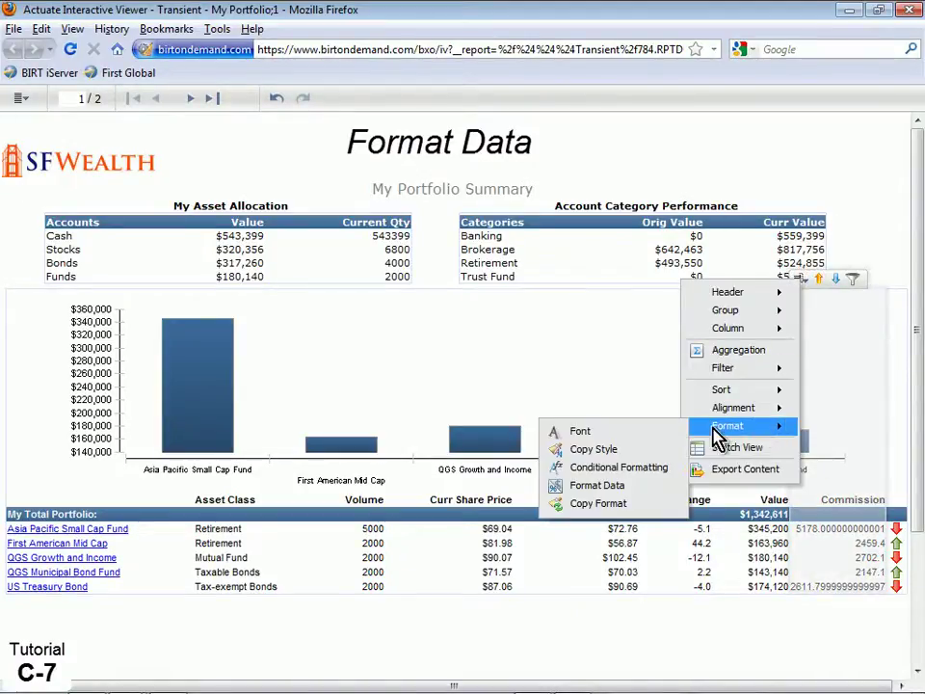
left_click(607, 484)
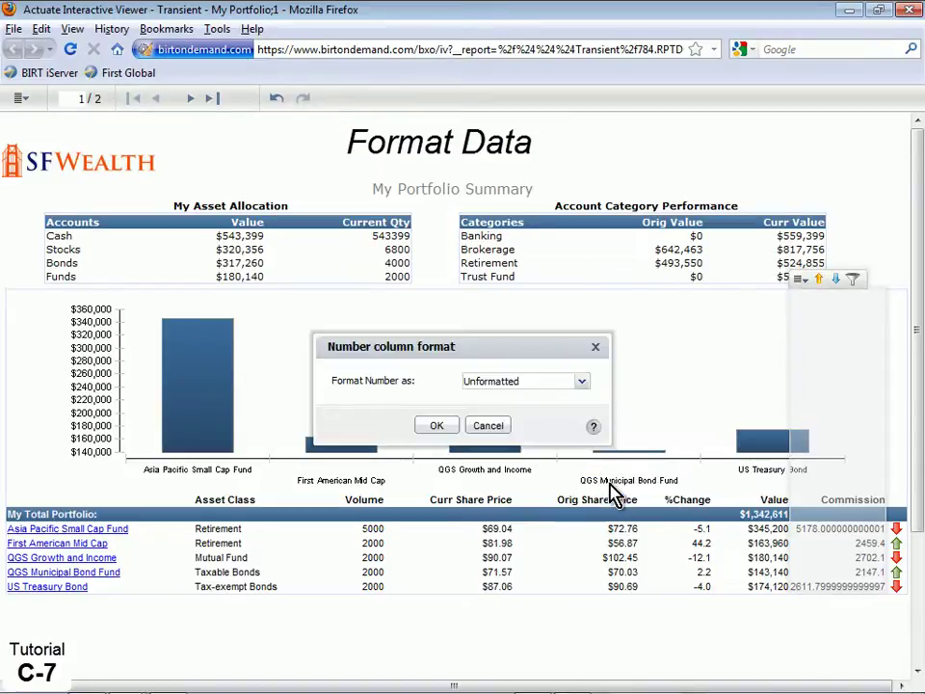
left_click(582, 385)
left_click(556, 426)
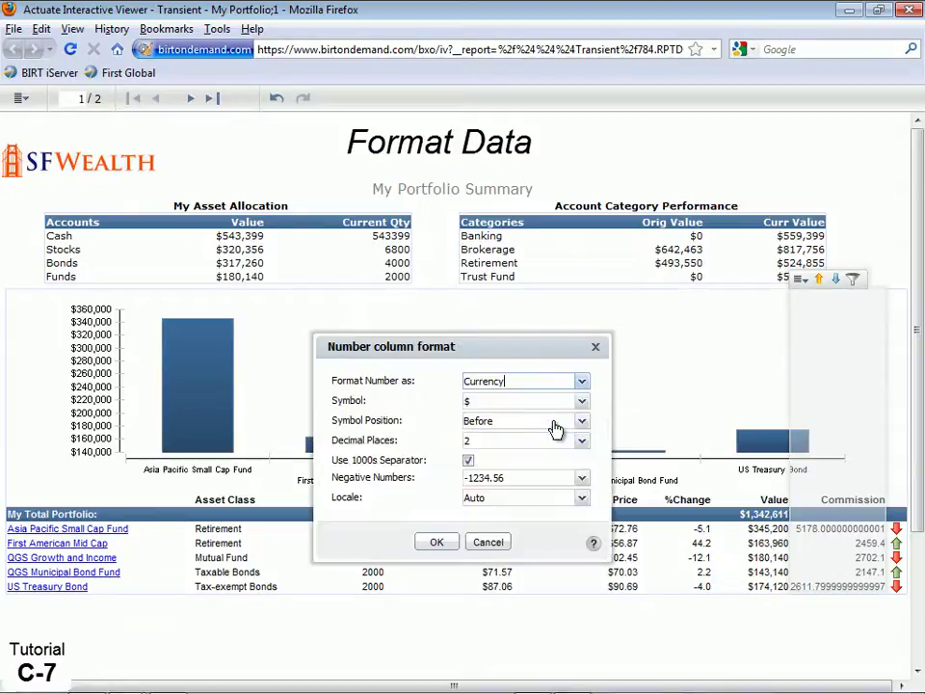
left_click(541, 440)
left_click(517, 461)
left_click(437, 542)
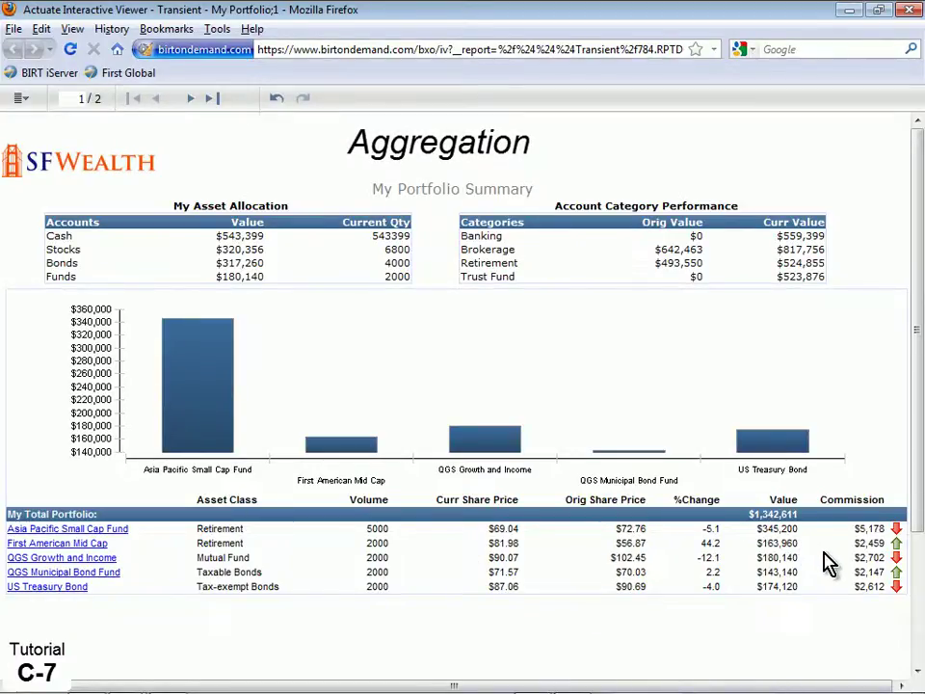
Add a Sum aggregation of the Commission column at table level in the footer
mouse_move(820, 324)
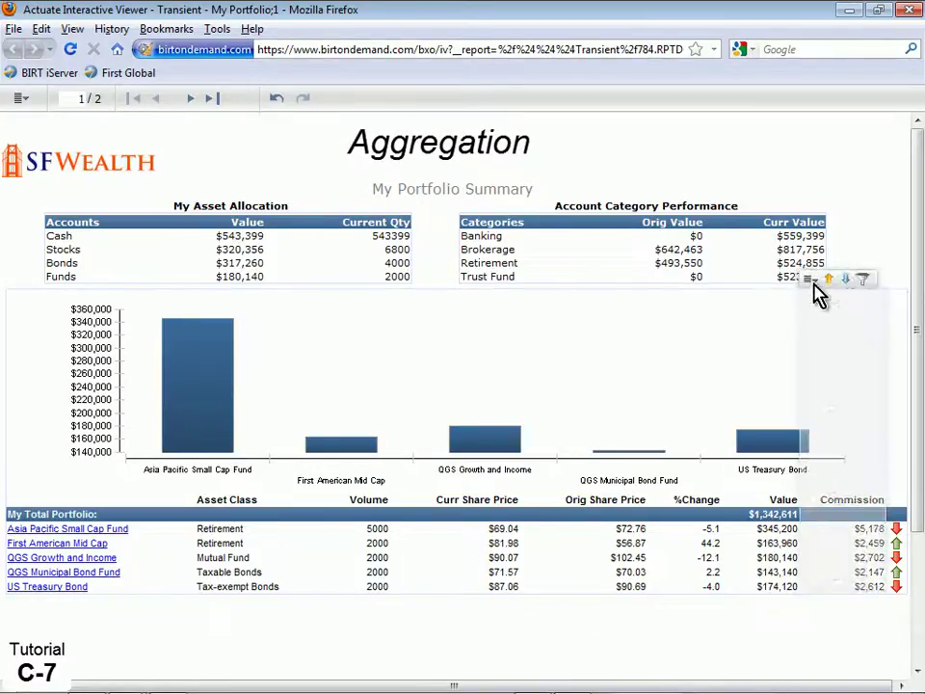
left_click(811, 279)
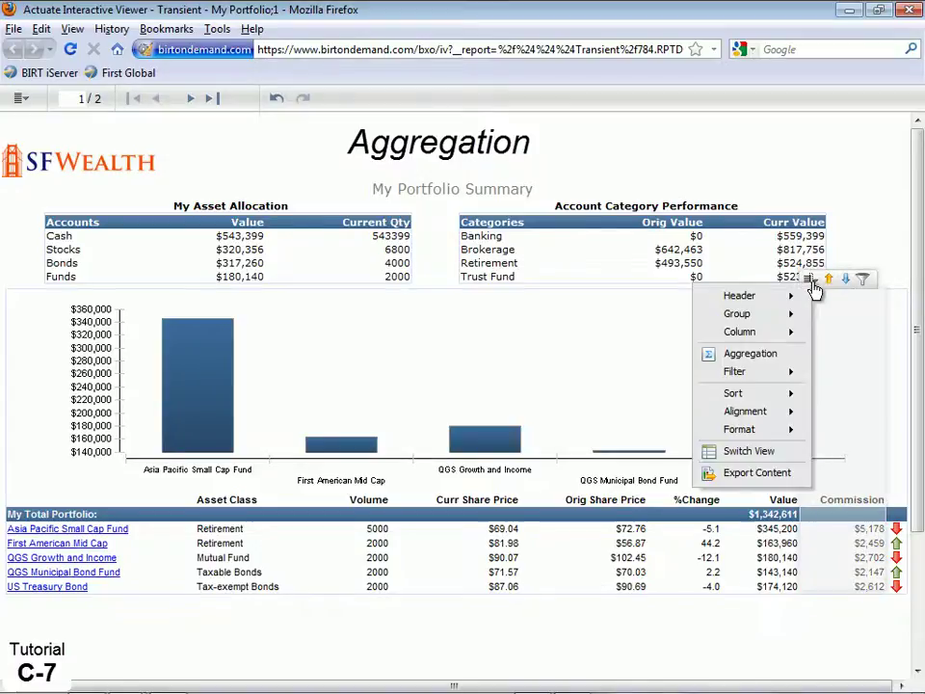
left_click(762, 355)
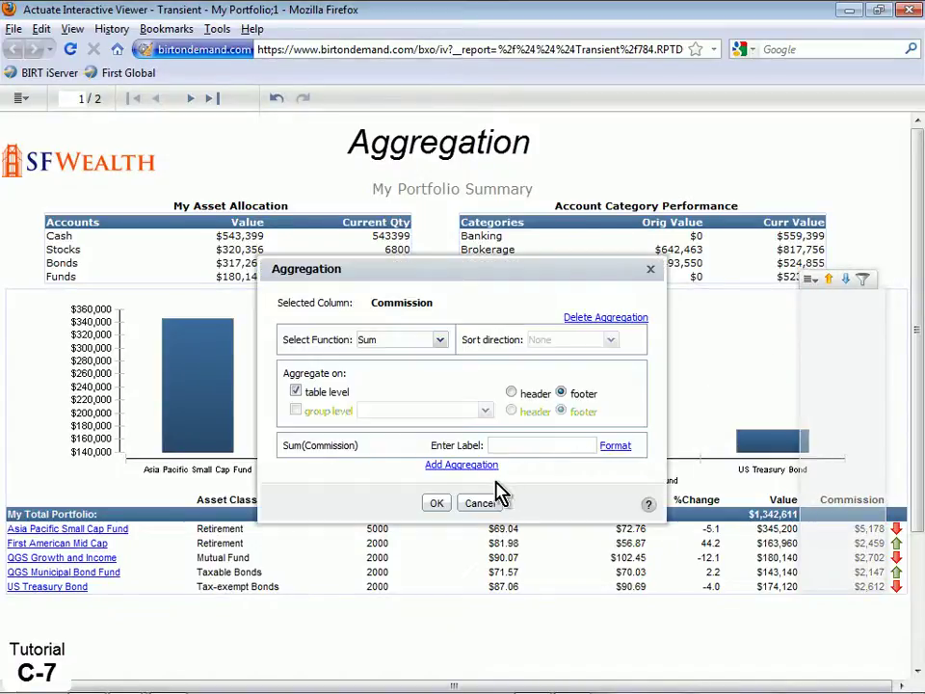
left_click(439, 504)
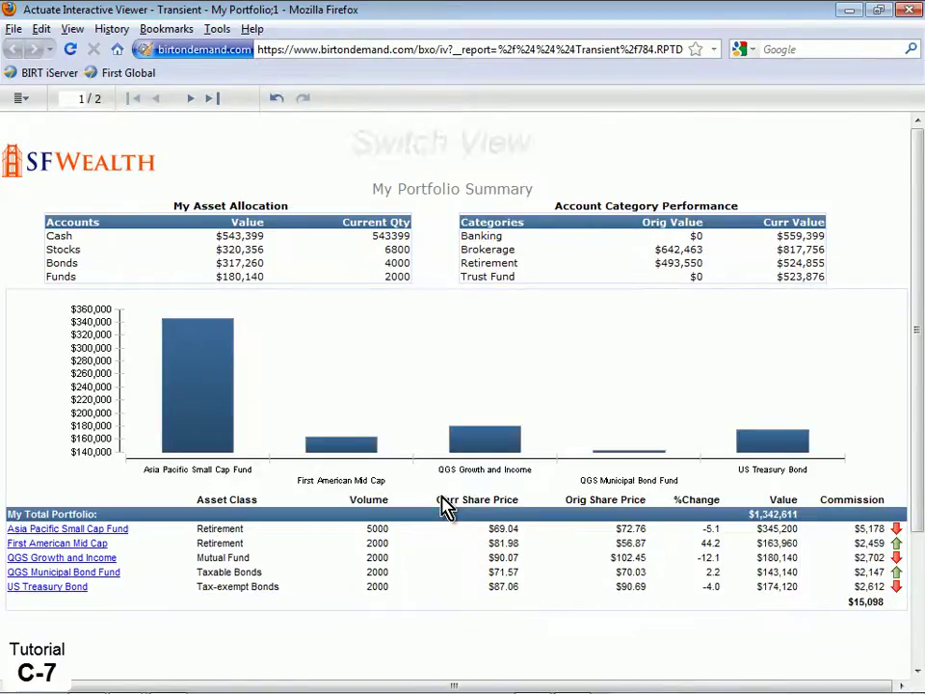
Switch the My Asset Allocation table to its pie chart view
left_click(112, 274)
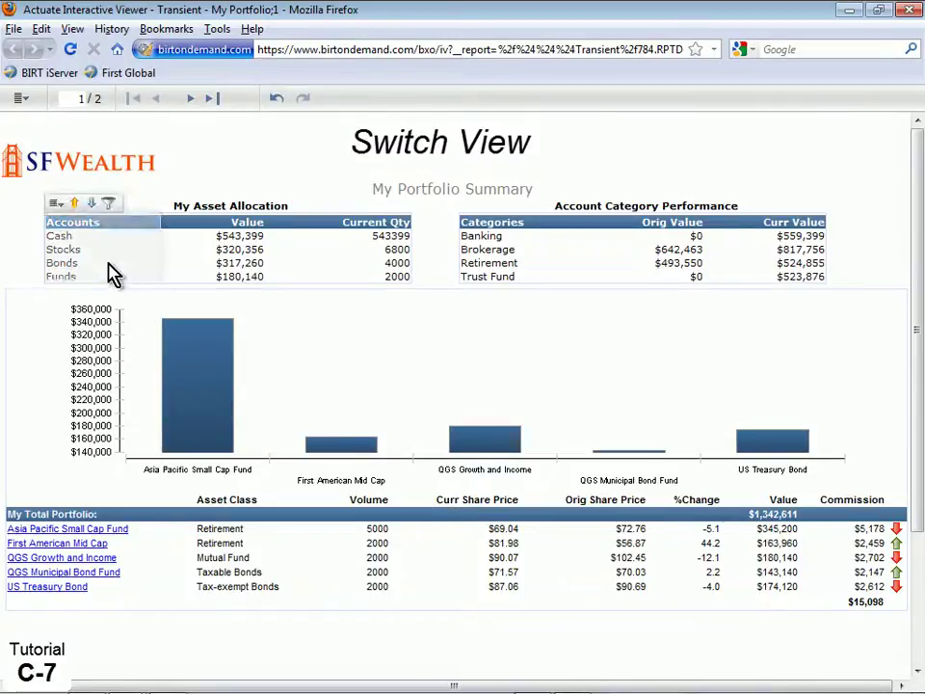
left_click(58, 206)
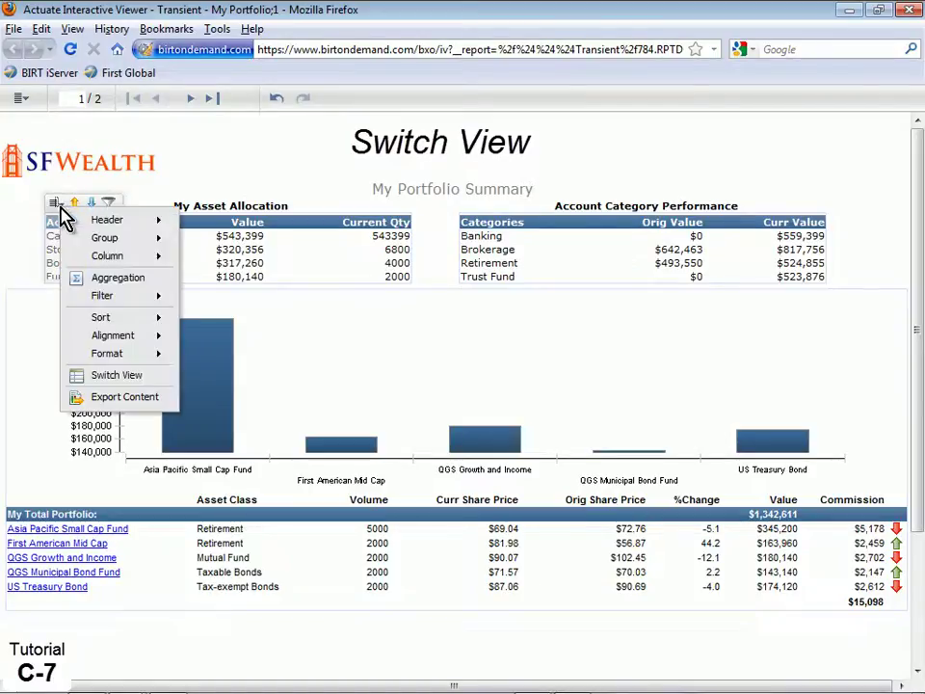
left_click(149, 378)
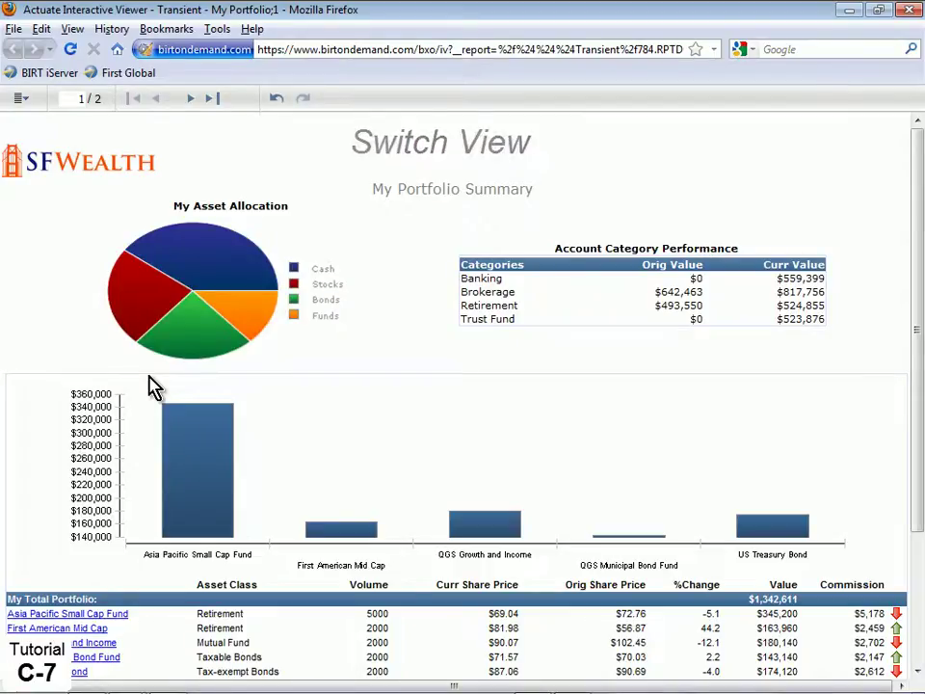
Save the customized report design as MY NEW REPORT.rptdesign in the account's home folder, as a BIRT report design
left_click(20, 98)
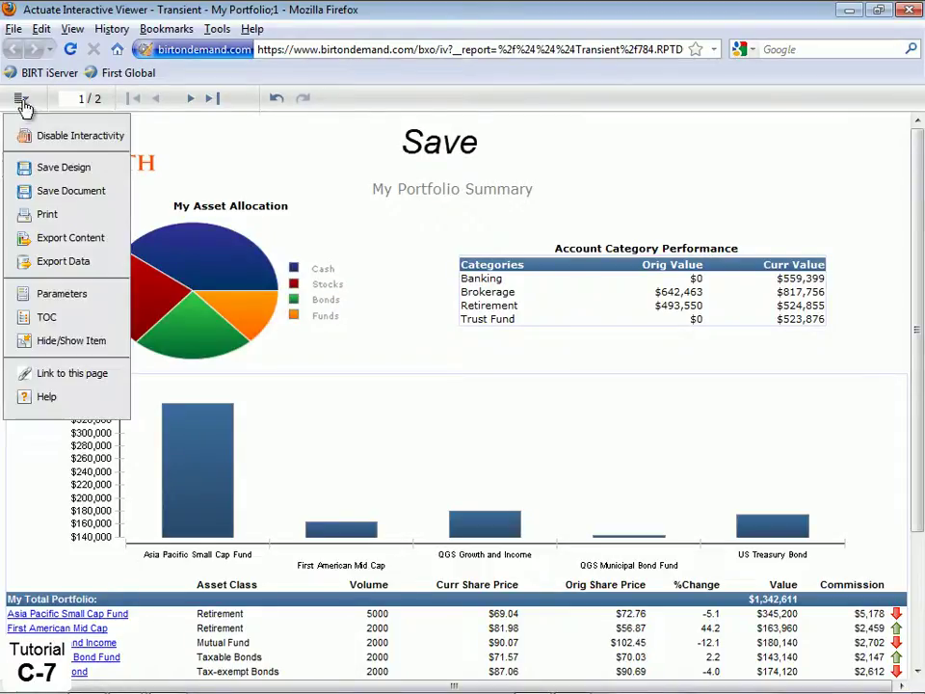
left_click(103, 171)
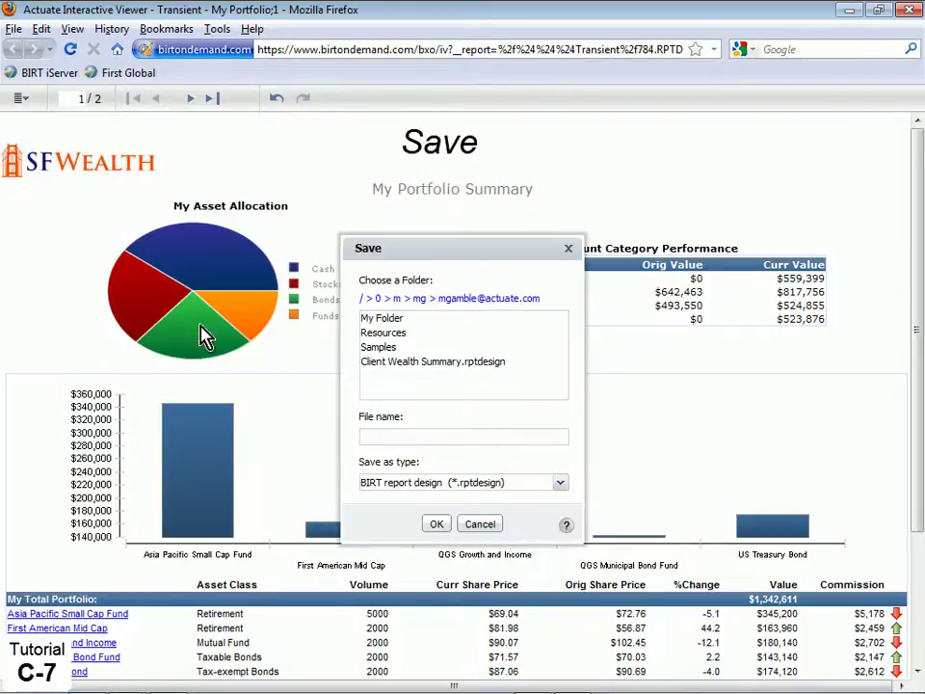
type("MY NEW REPORT.rptdesign")
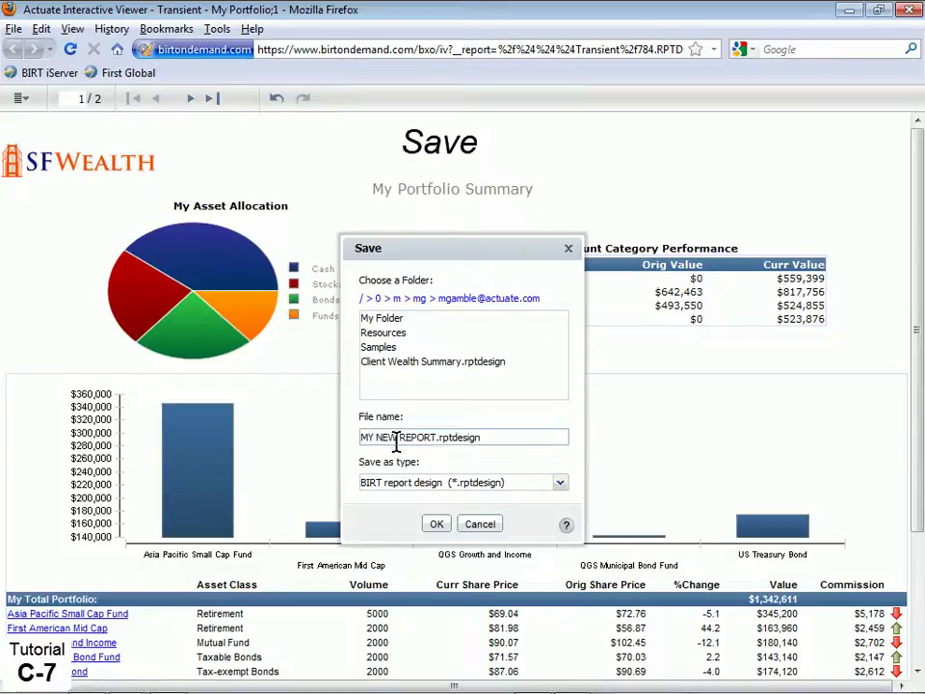
left_click(436, 526)
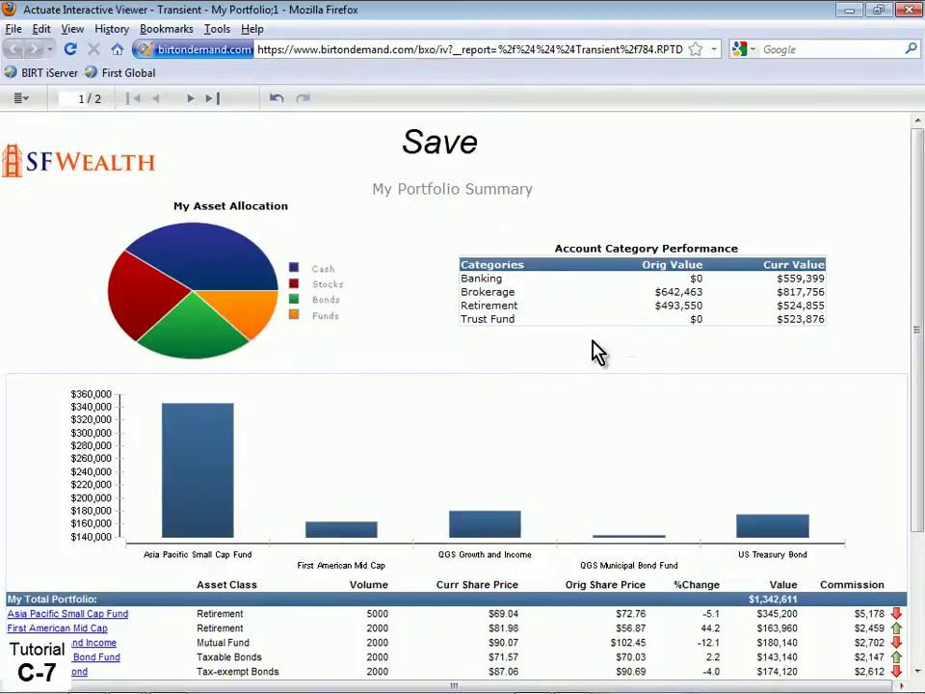
Close the report viewer window and go up from the Samples folder to the account's home folder in My Documents
left_click(909, 10)
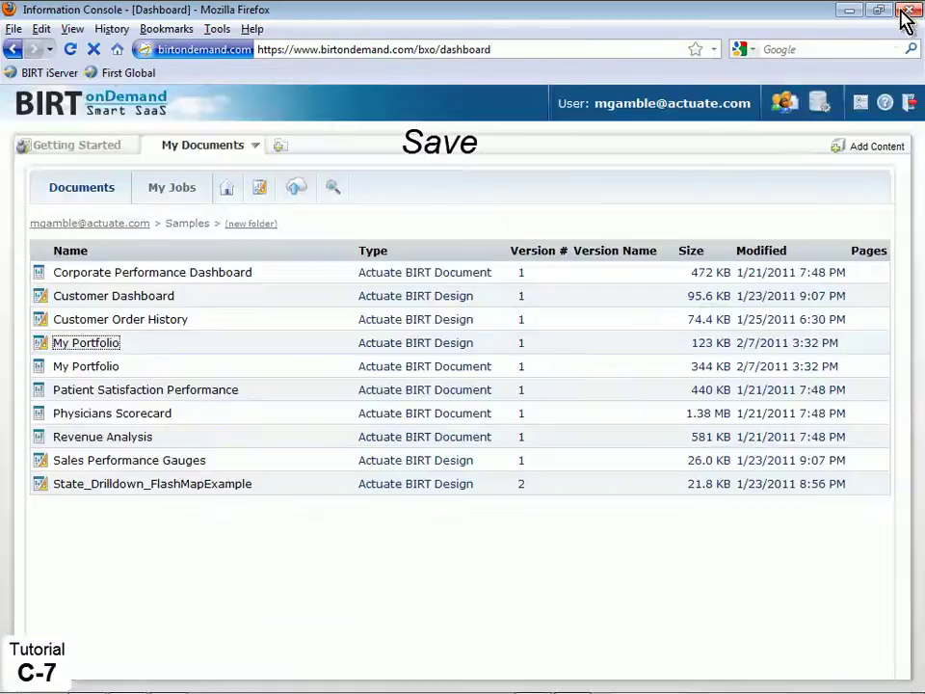
left_click(79, 228)
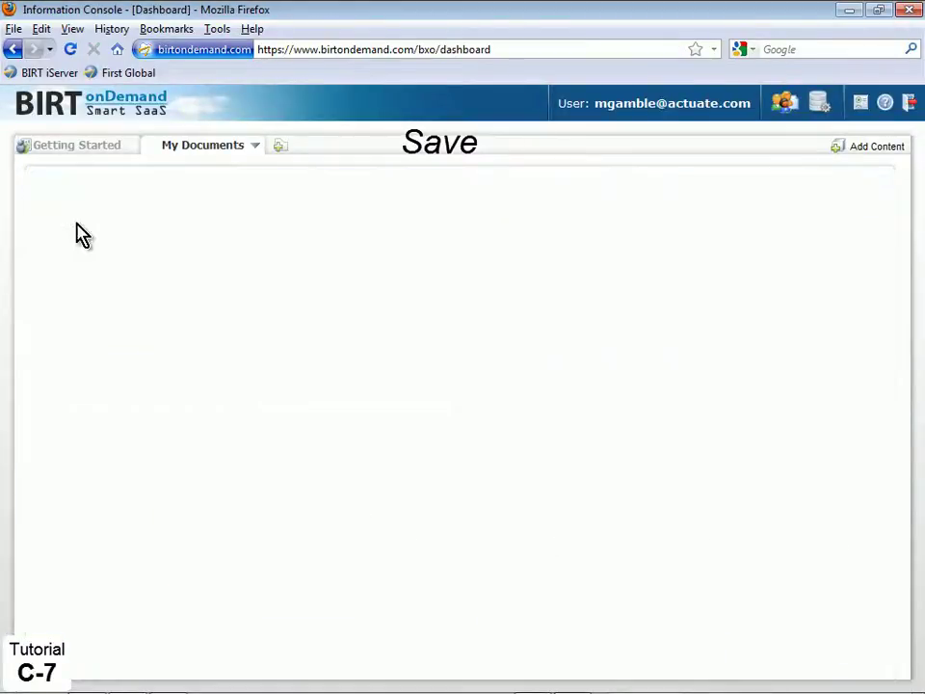